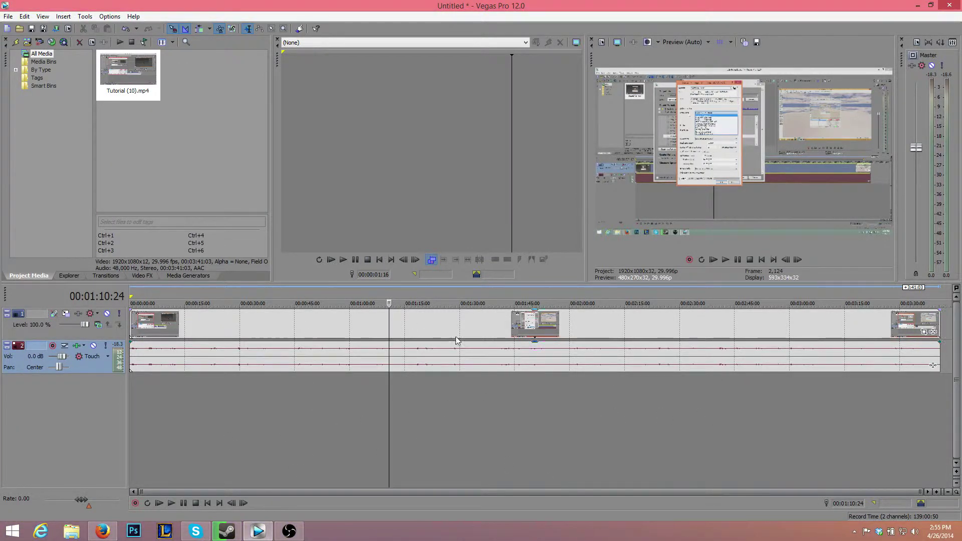
Replace the timeline clip with Tutorial (10).mp4 from the media list
{"action": "left_click", "coordinate": [431, 337]}
{"action": "key", "text": "Delete"}
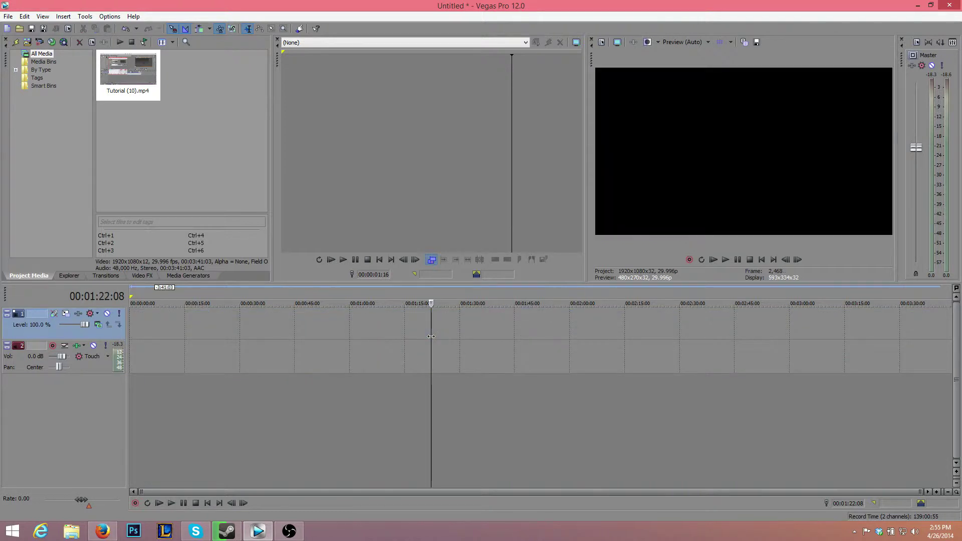
{"action": "left_click", "coordinate": [241, 411]}
{"action": "left_click_drag", "start_coordinate": [143, 83], "coordinate": [103, 369]}
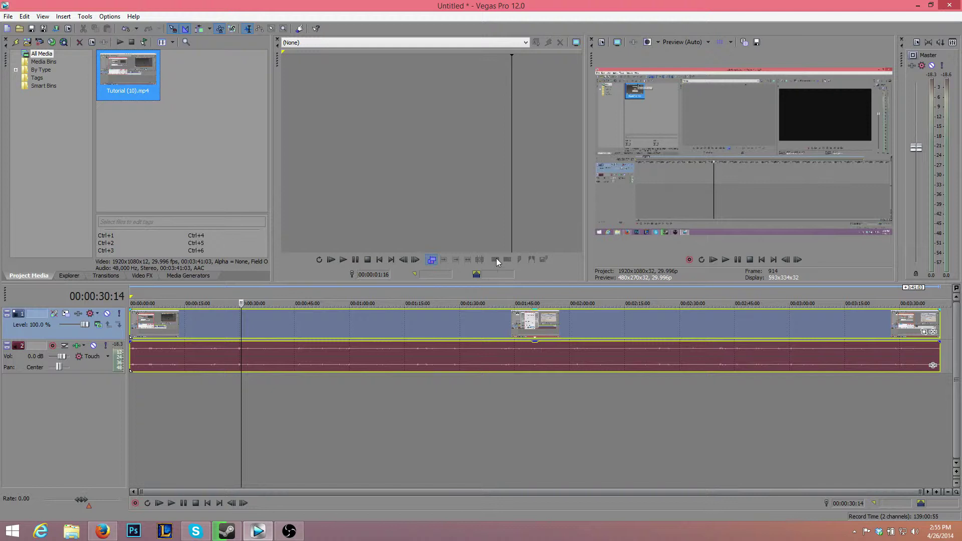
Reselect the video event and move the playhead to about 1:40
{"action": "left_click", "coordinate": [455, 396]}
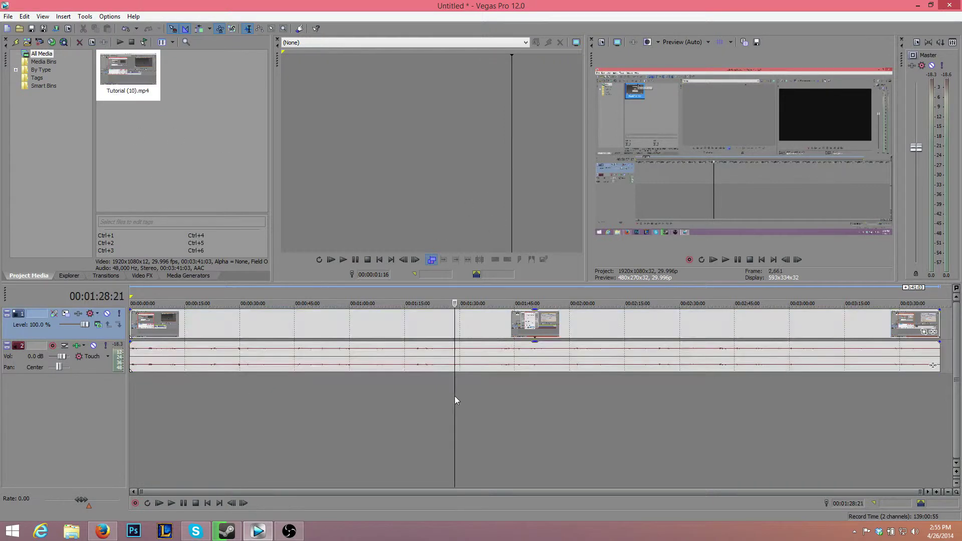
{"action": "left_click", "coordinate": [350, 315]}
{"action": "left_click", "coordinate": [166, 328]}
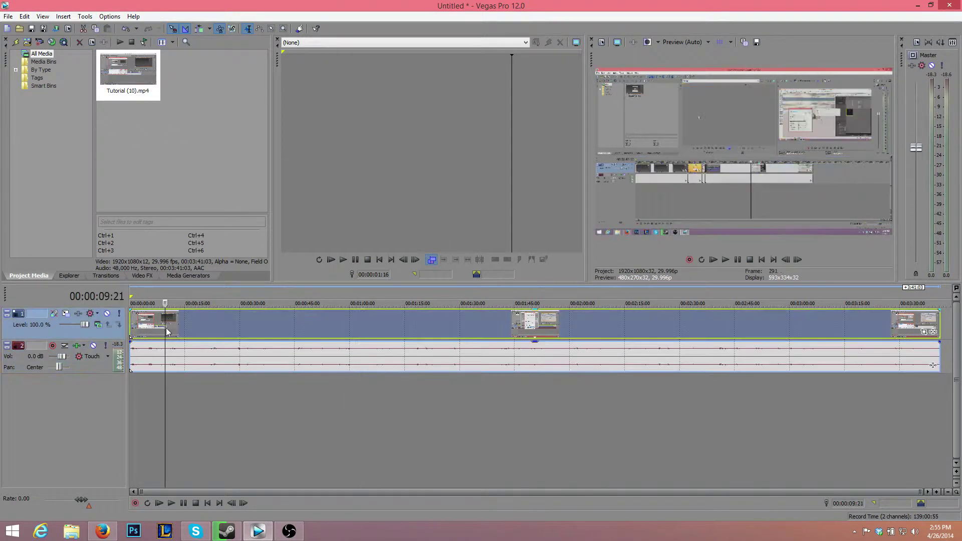
{"action": "left_click", "coordinate": [245, 408]}
{"action": "left_click", "coordinate": [339, 408]}
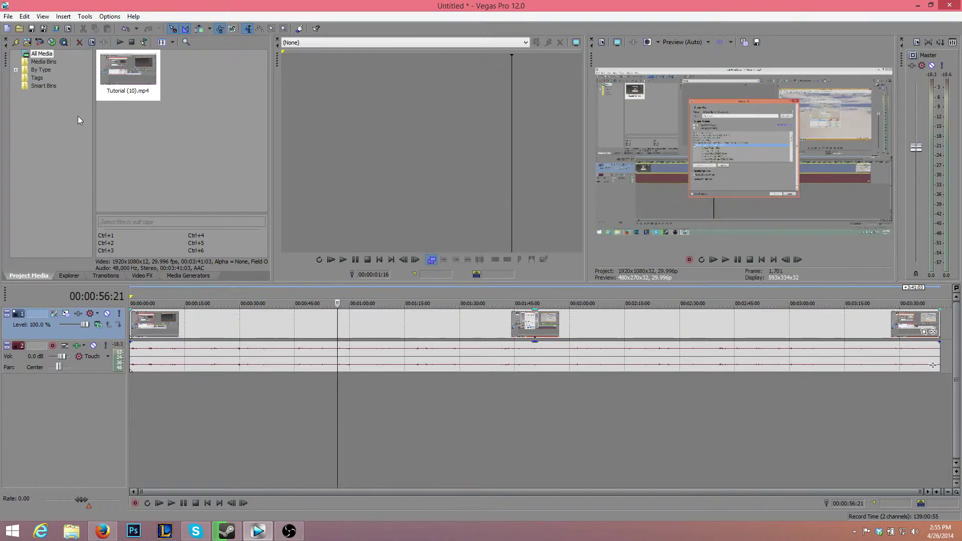
{"action": "left_click", "coordinate": [498, 349]}
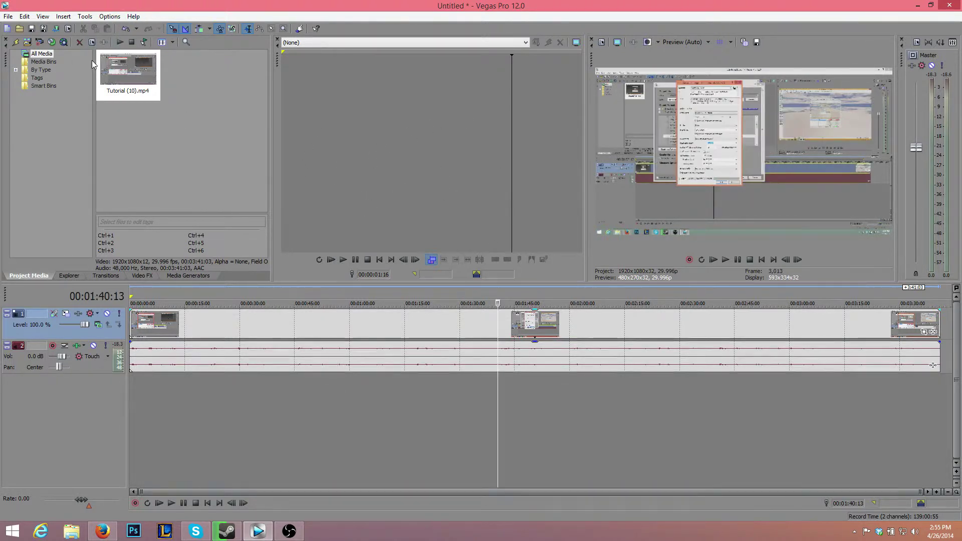
In Render As, pick MainConcept AVC/AAC's Internet HD 1080p template and customize it
{"action": "left_click", "coordinate": [15, 17]}
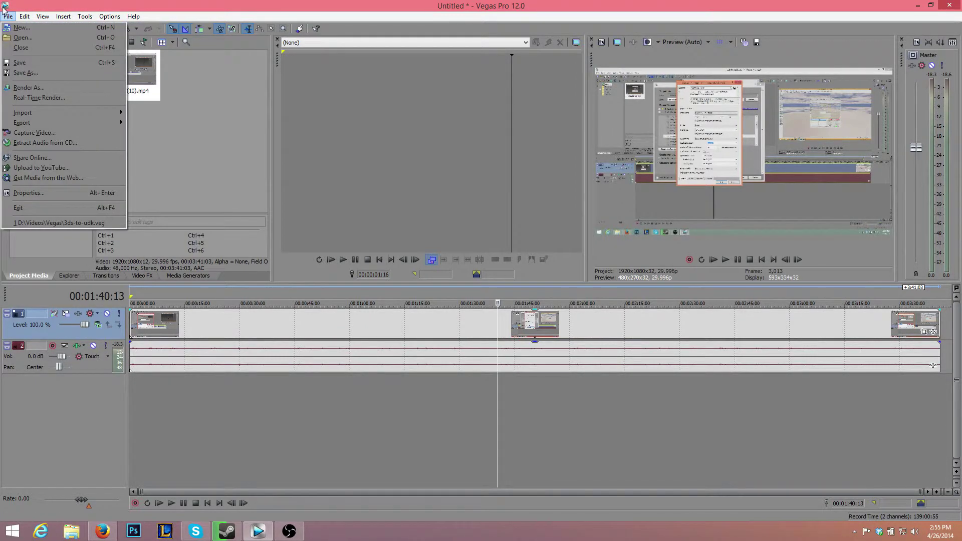
{"action": "left_click", "coordinate": [26, 87]}
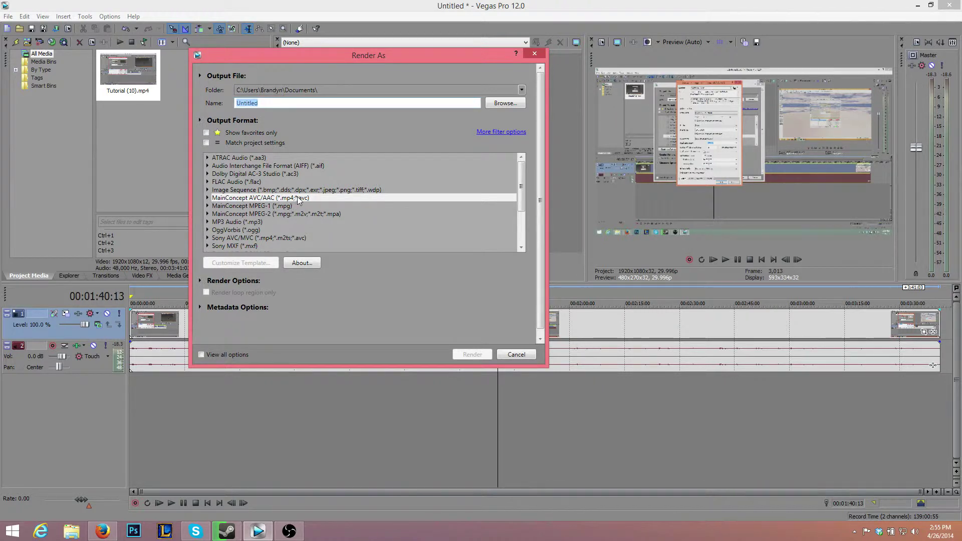
{"action": "left_click", "coordinate": [208, 198]}
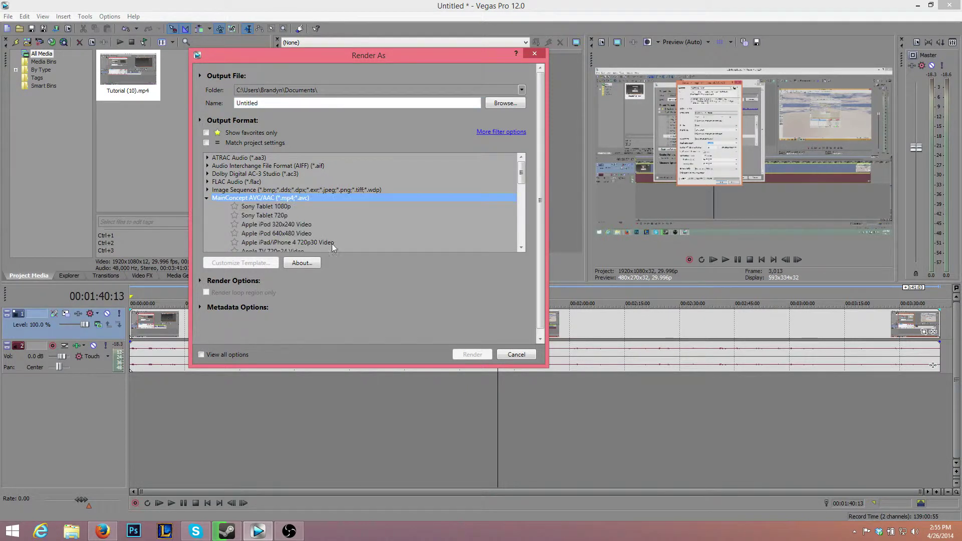
{"action": "scroll", "coordinate": [332, 235], "scroll_direction": "down", "scroll_amount": 5}
{"action": "scroll", "coordinate": [331, 224], "scroll_direction": "up", "scroll_amount": 3}
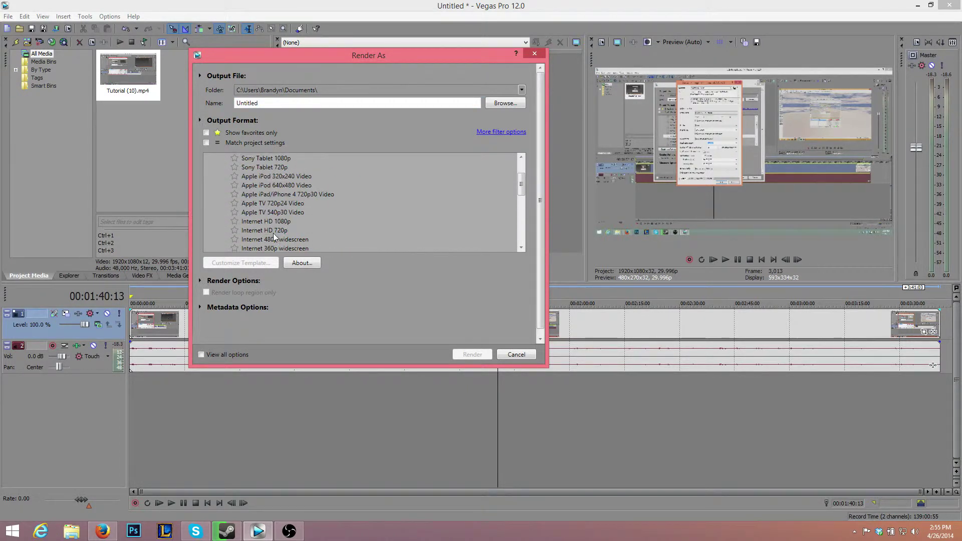
{"action": "left_click", "coordinate": [272, 232]}
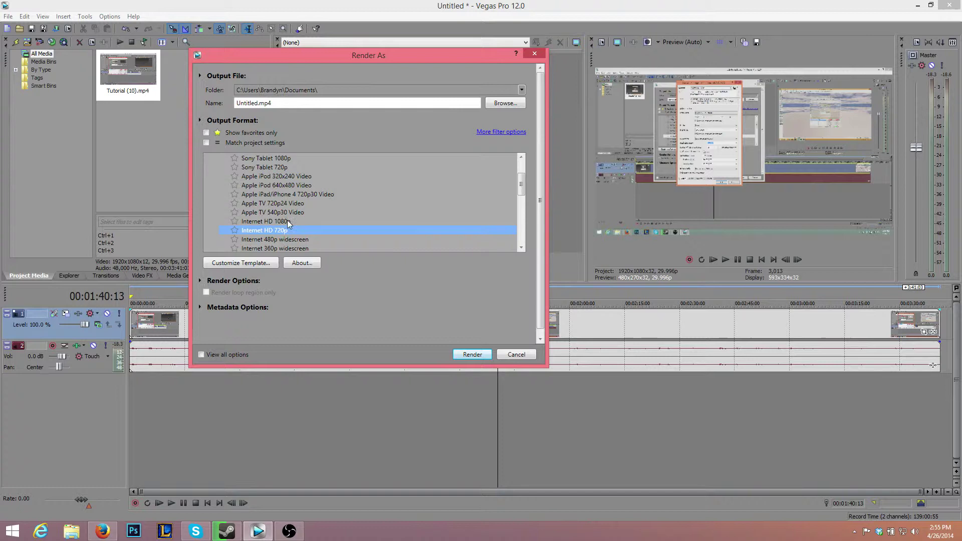
{"action": "left_click", "coordinate": [284, 222]}
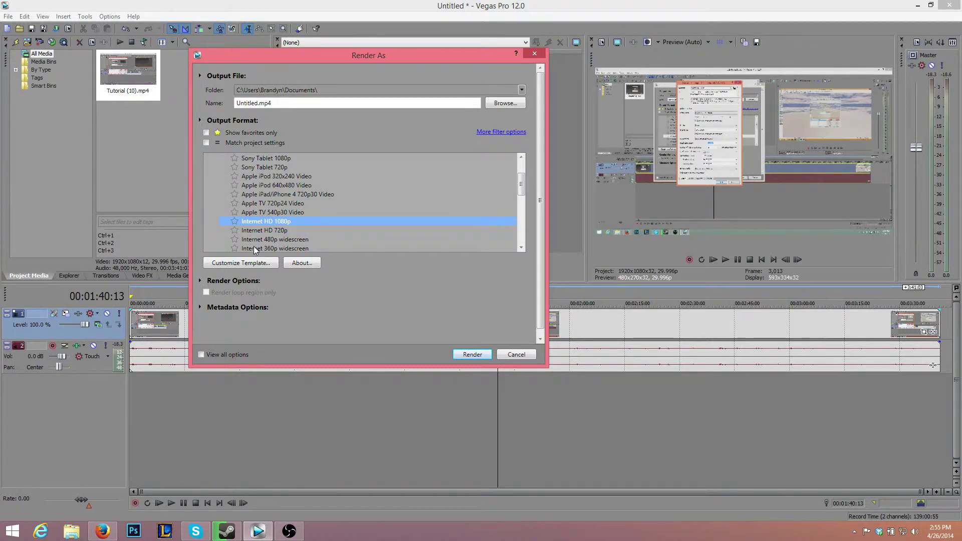
{"action": "left_click", "coordinate": [247, 263]}
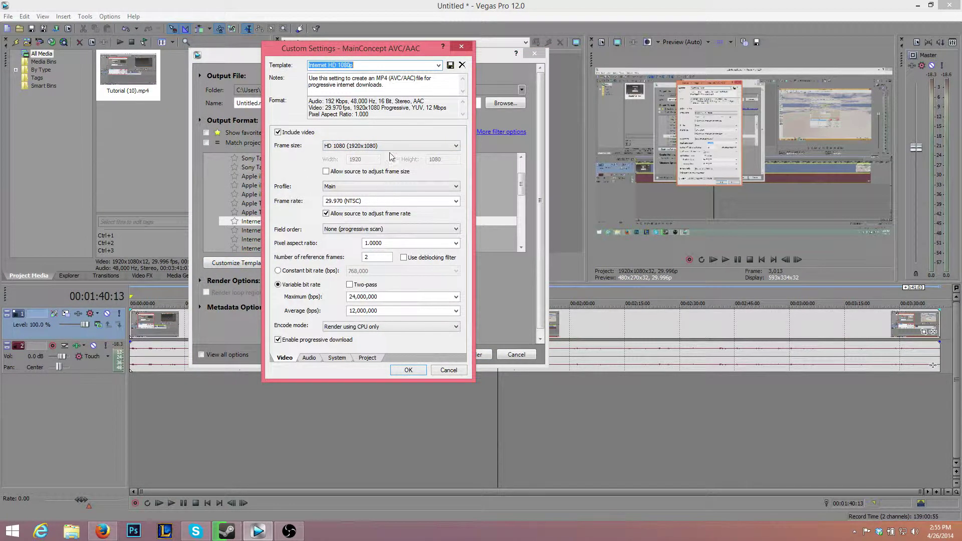
Review the video settings, keeping frame size, Main profile and progressive field order
{"action": "left_click", "coordinate": [391, 146]}
{"action": "left_click", "coordinate": [385, 147]}
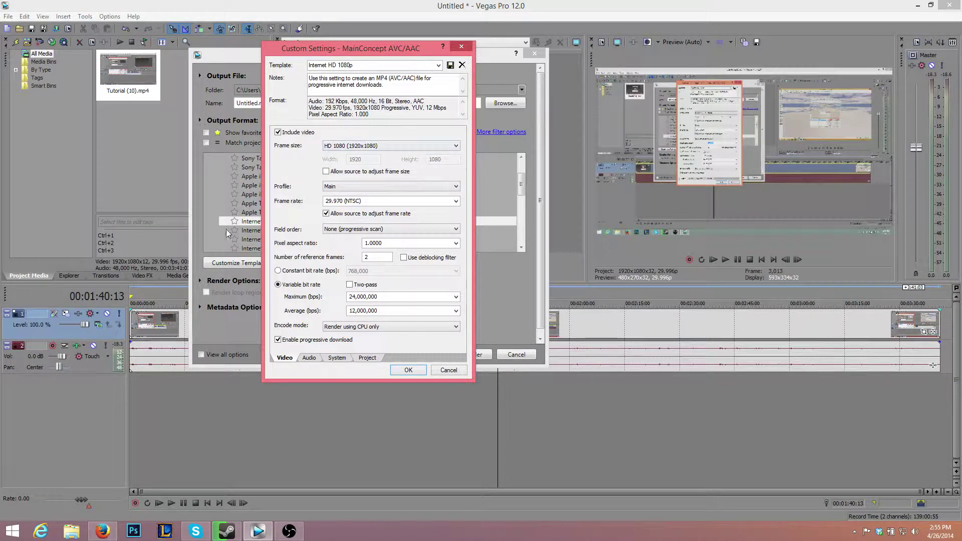
{"action": "left_click", "coordinate": [333, 187]}
{"action": "left_click", "coordinate": [335, 194]}
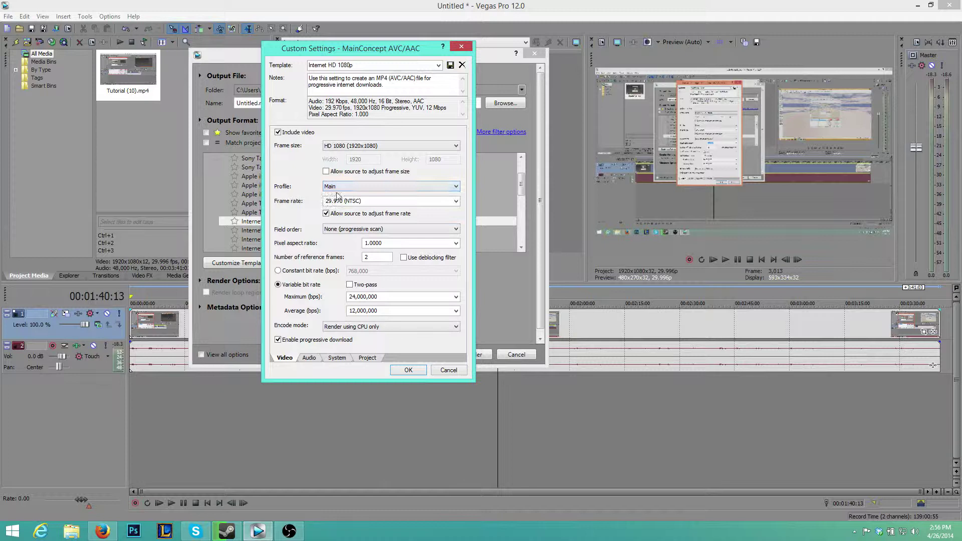
{"action": "left_click", "coordinate": [338, 189]}
{"action": "left_click", "coordinate": [340, 190]}
{"action": "left_click", "coordinate": [350, 230]}
{"action": "left_click", "coordinate": [350, 234]}
Check pixel aspect ratio, reference frames and bit rate, then set encode mode to CUDA if available
{"action": "double_click", "coordinate": [374, 244]}
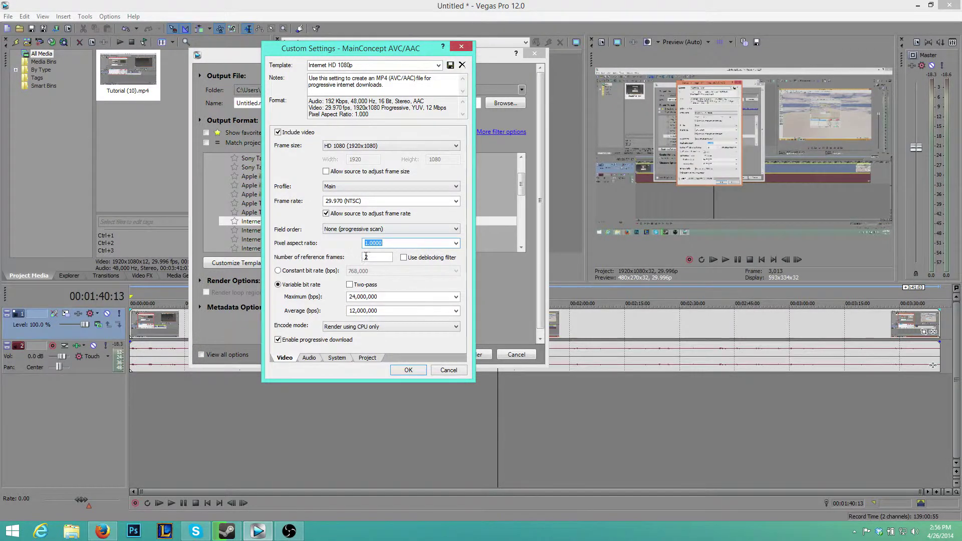
{"action": "double_click", "coordinate": [368, 257]}
{"action": "double_click", "coordinate": [370, 296]}
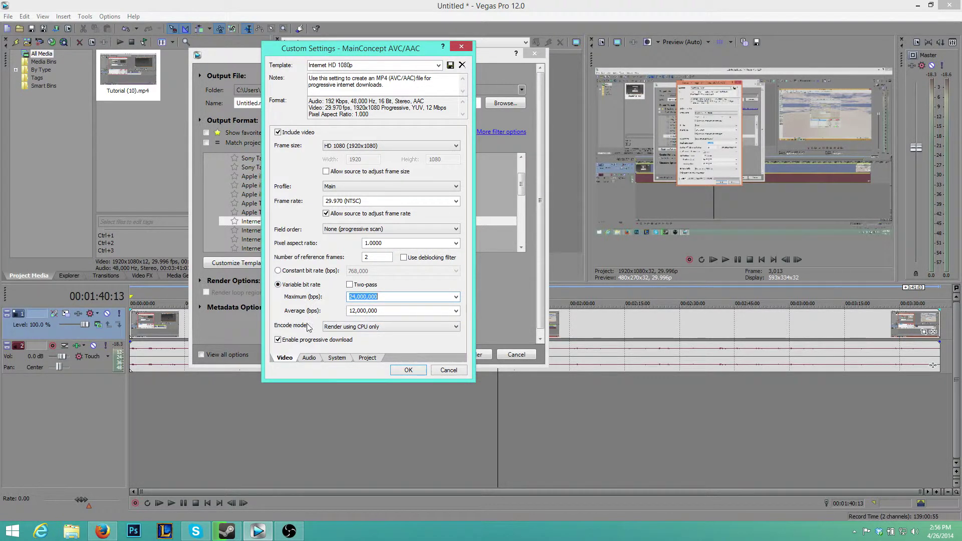
{"action": "left_click", "coordinate": [350, 329]}
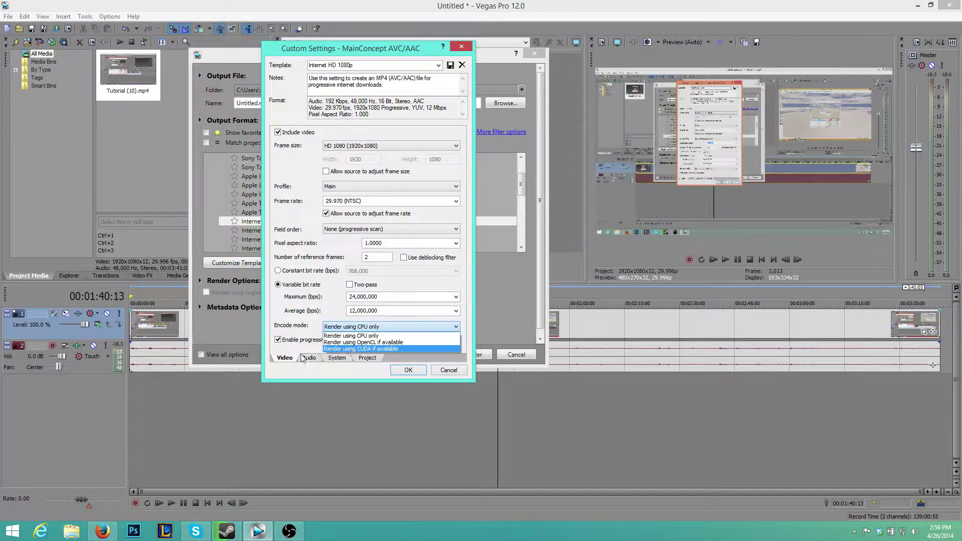
{"action": "left_click", "coordinate": [386, 349]}
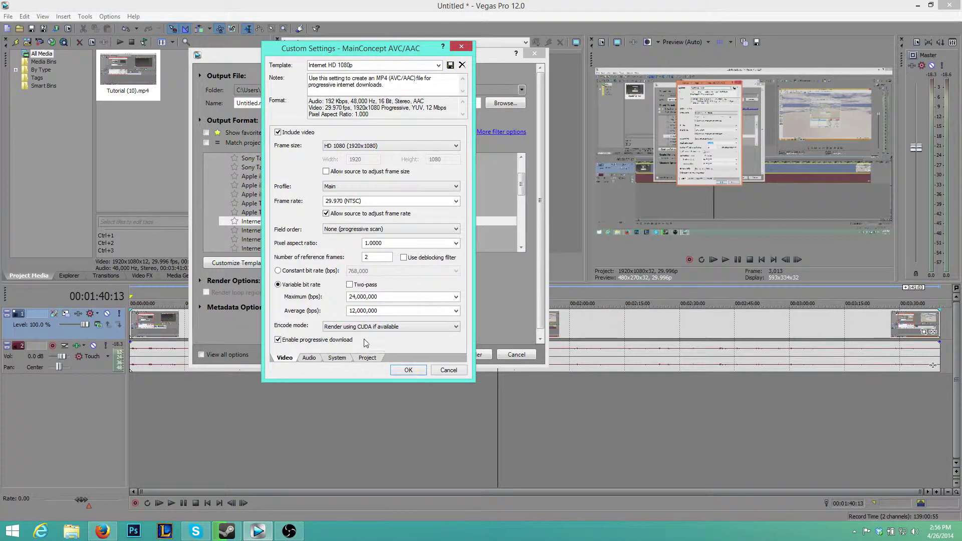
Set the audio bit rate to 384,000 bps and keep the sample rate at 48,000 Hz
{"action": "left_click", "coordinate": [307, 358]}
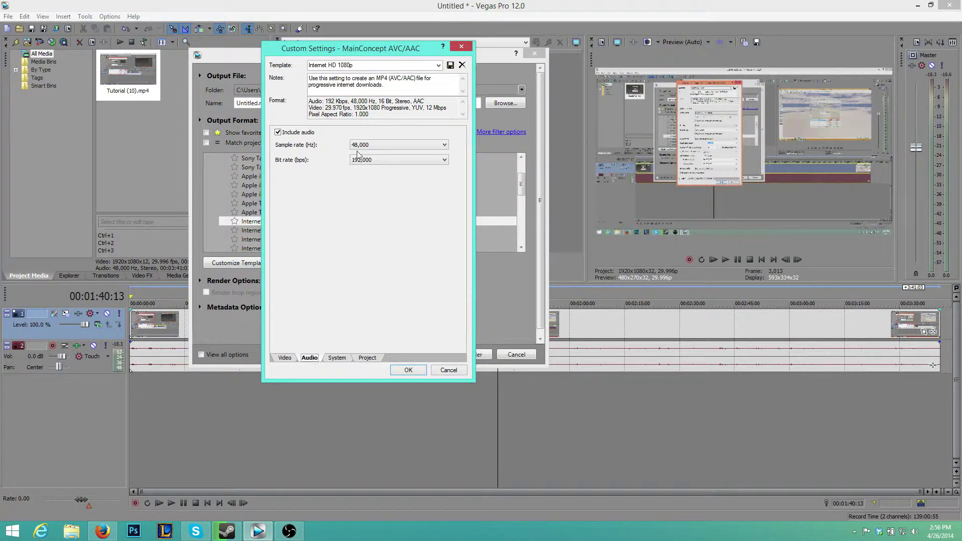
{"action": "left_click", "coordinate": [365, 159]}
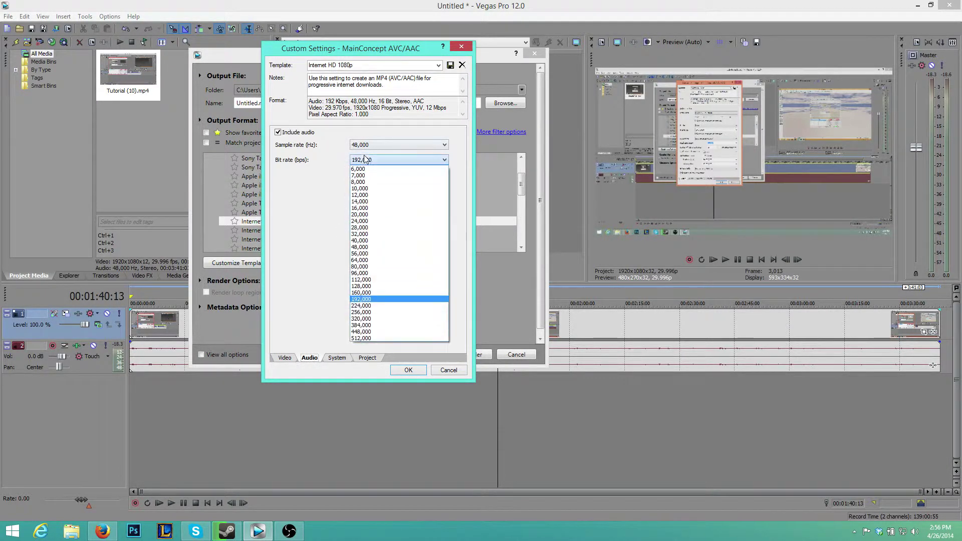
{"action": "left_click", "coordinate": [366, 326]}
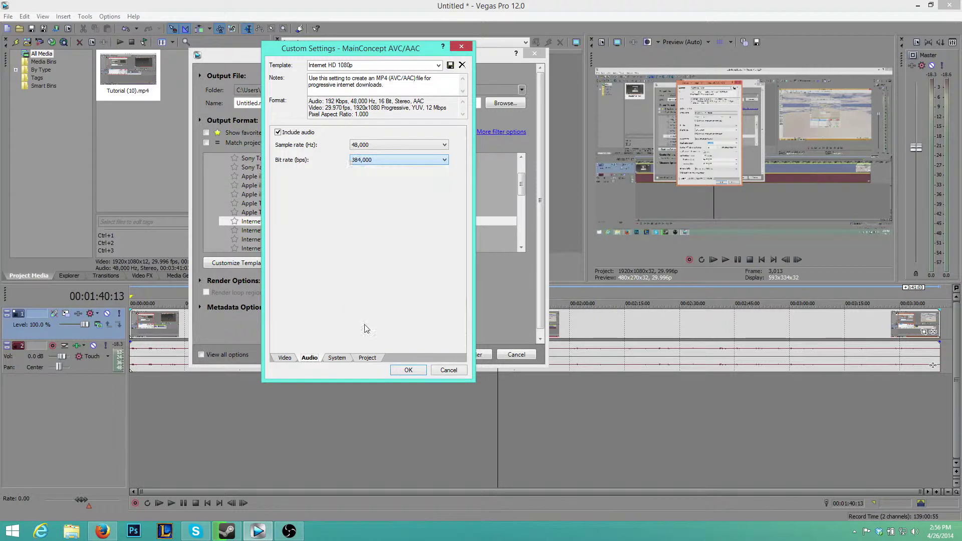
{"action": "left_click", "coordinate": [369, 146]}
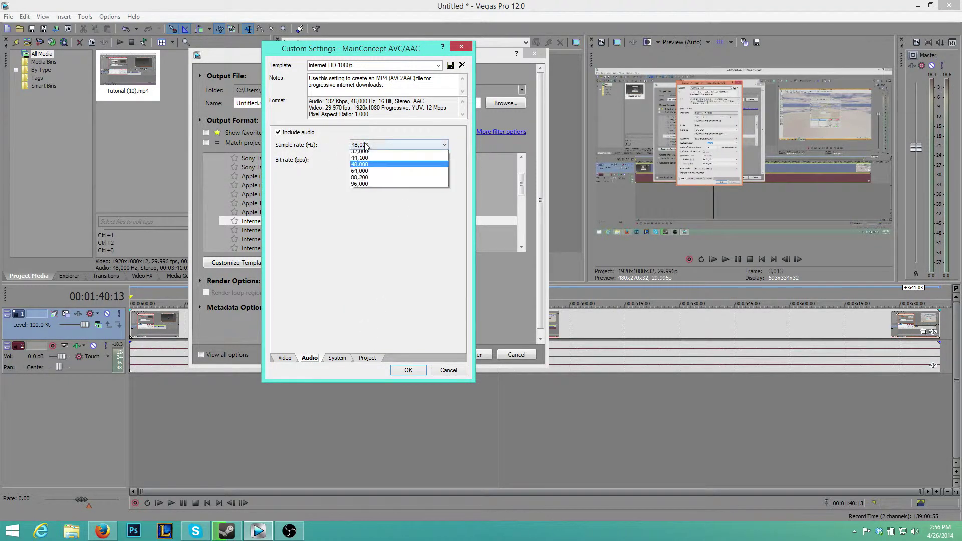
{"action": "left_click", "coordinate": [362, 194]}
Keep MP4 as the output format, review project settings, and accept the customized template
{"action": "left_click", "coordinate": [335, 359]}
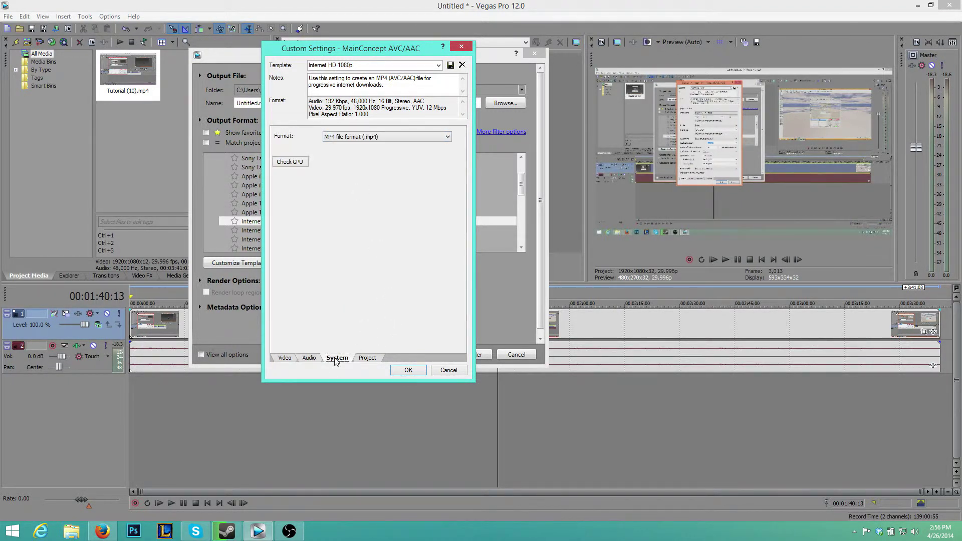
{"action": "left_click", "coordinate": [339, 140]}
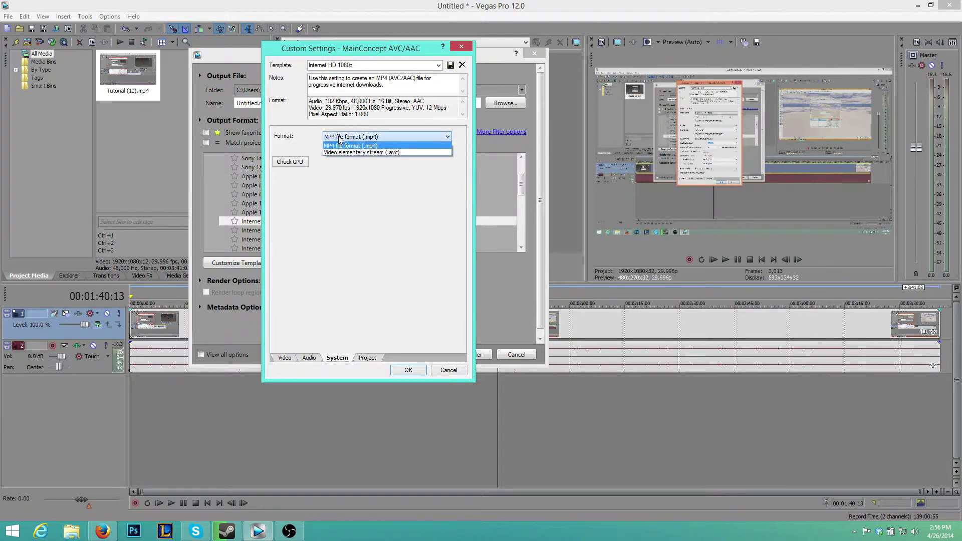
{"action": "left_click", "coordinate": [370, 137]}
{"action": "left_click", "coordinate": [367, 357]}
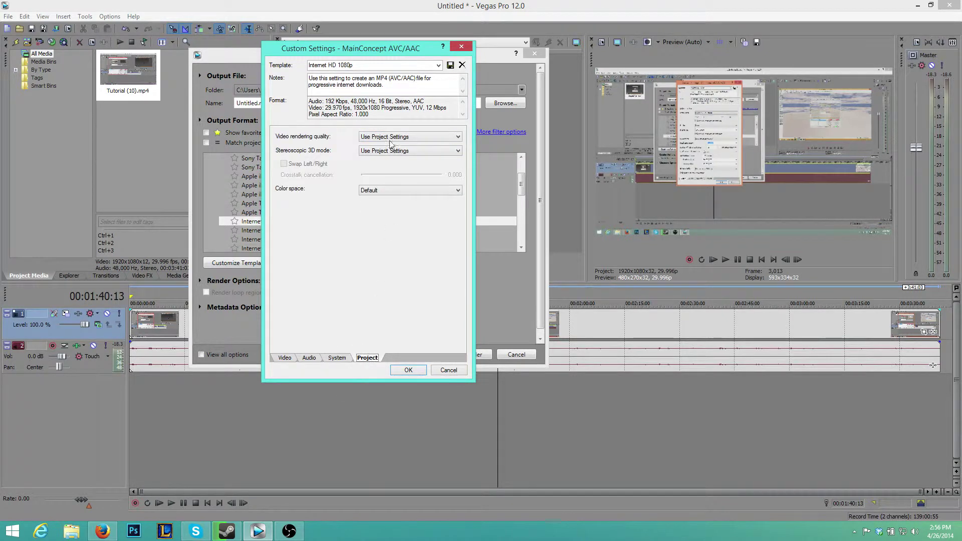
{"action": "left_click", "coordinate": [408, 371]}
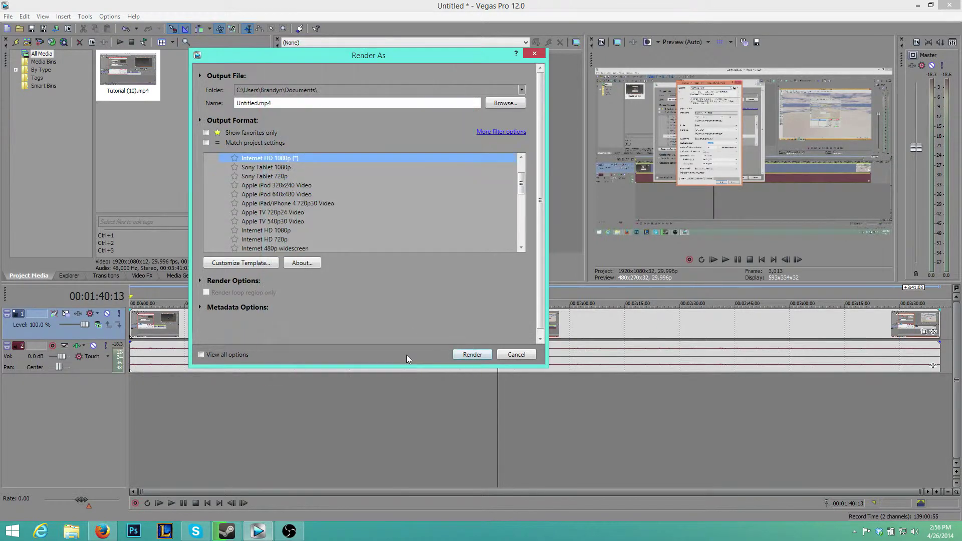
Save the customized template under the name 'YouTube Template Thing'
{"action": "left_click", "coordinate": [217, 263]}
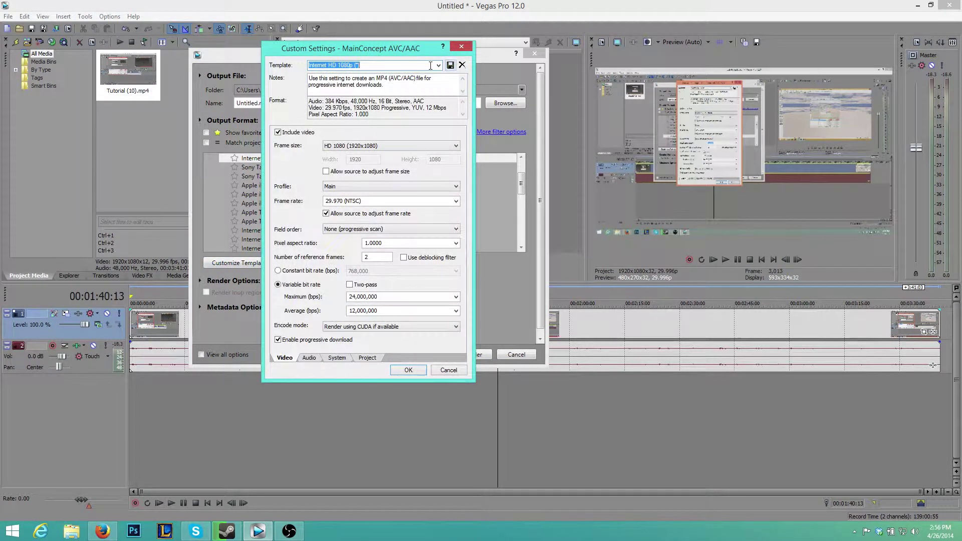
{"action": "type", "text": "Yo"}
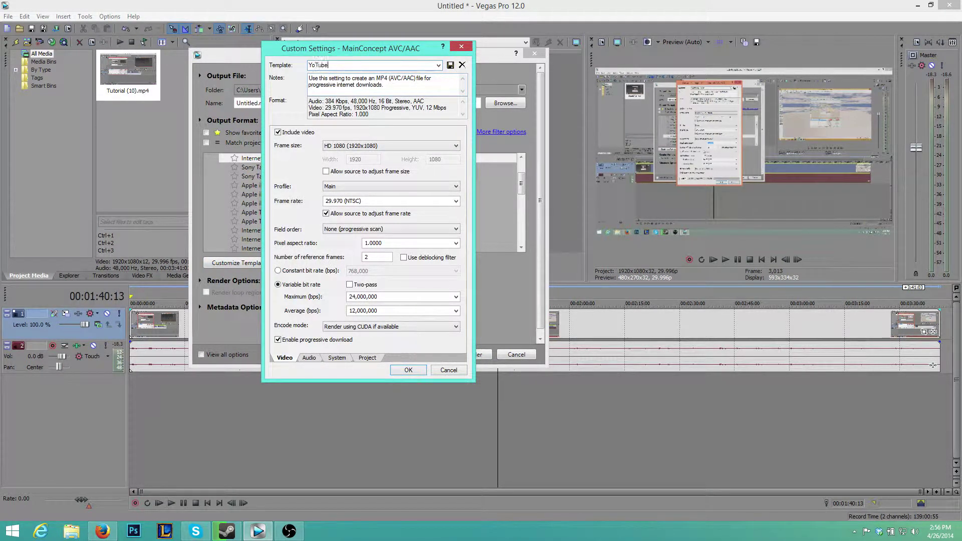
{"action": "type", "text": "uTube Templa"}
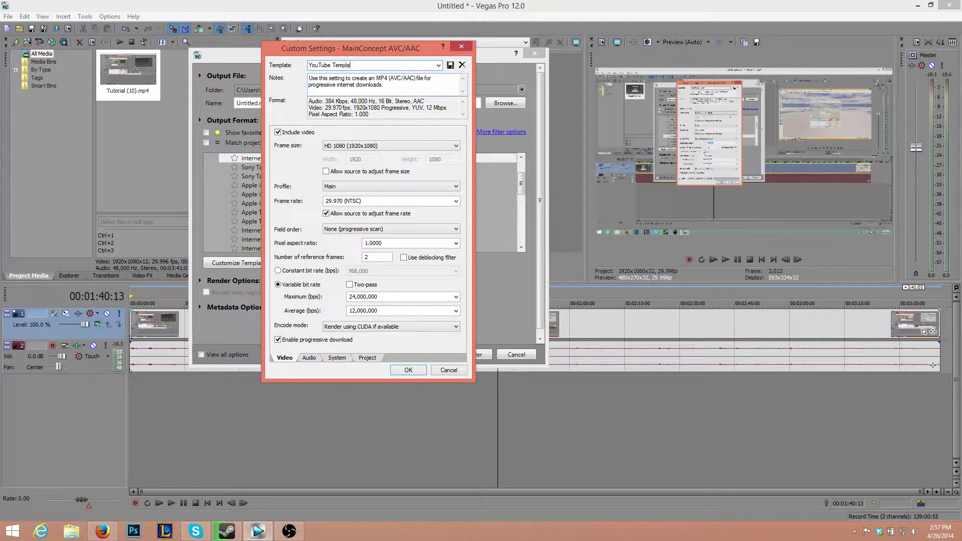
{"action": "type", "text": "te Thing"}
{"action": "left_click", "coordinate": [450, 65]}
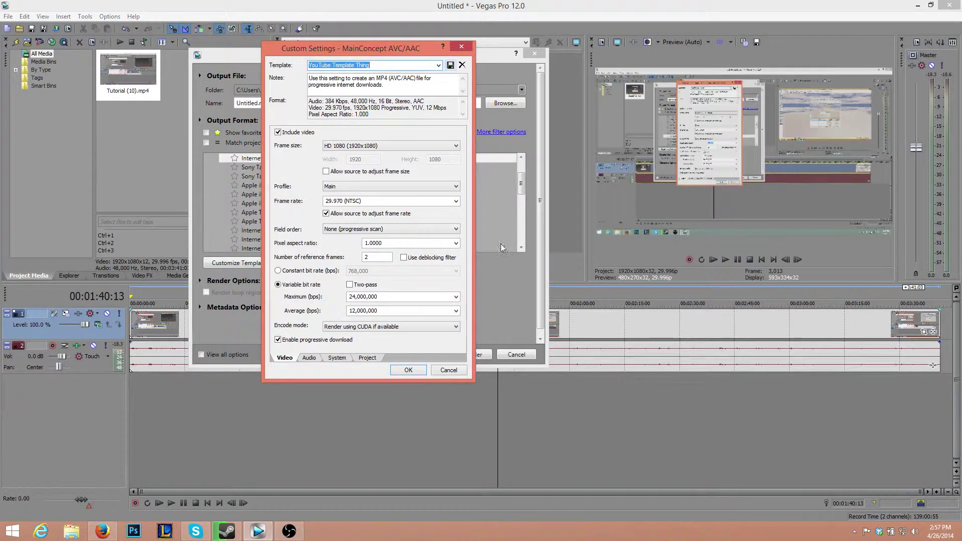
{"action": "left_click", "coordinate": [415, 370]}
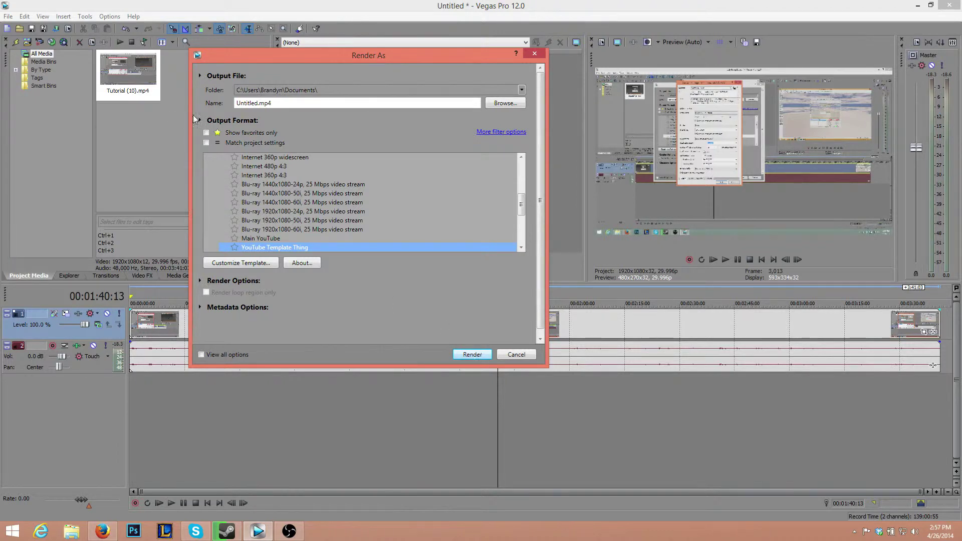
Close Render As without rendering and park the playhead at 00:01:57:03
{"action": "left_click", "coordinate": [506, 354]}
{"action": "left_click", "coordinate": [558, 453]}
{"action": "left_click", "coordinate": [109, 16]}
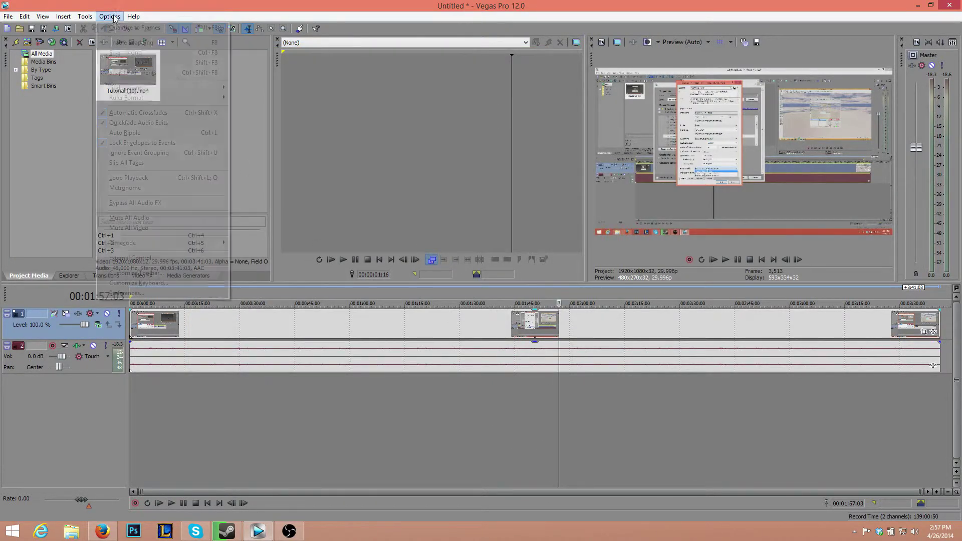
{"action": "left_click", "coordinate": [166, 293]}
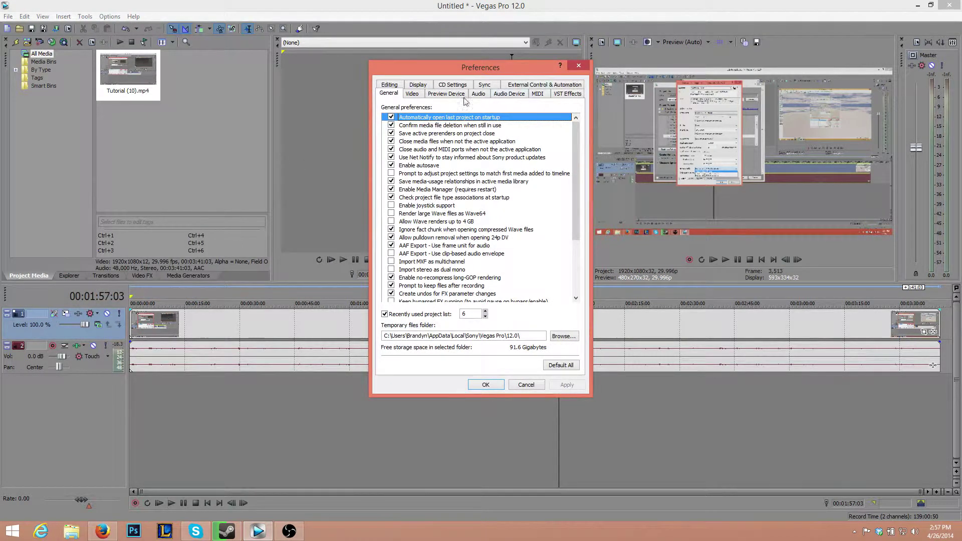
In Video preferences, set Dynamic RAM Preview max to 0 and select the rendering-threads value
{"action": "left_click", "coordinate": [418, 96]}
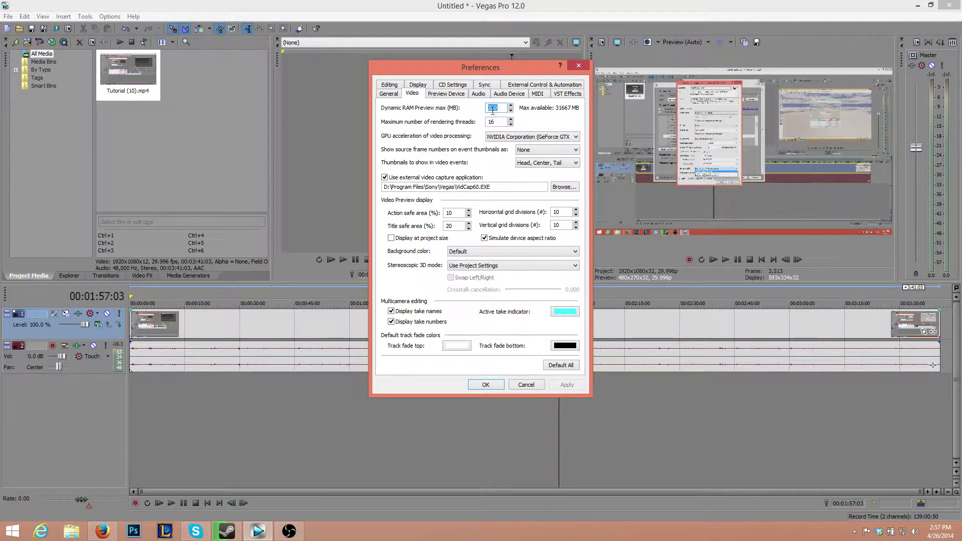
{"action": "type", "text": "p"}
{"action": "key", "text": "Tab"}
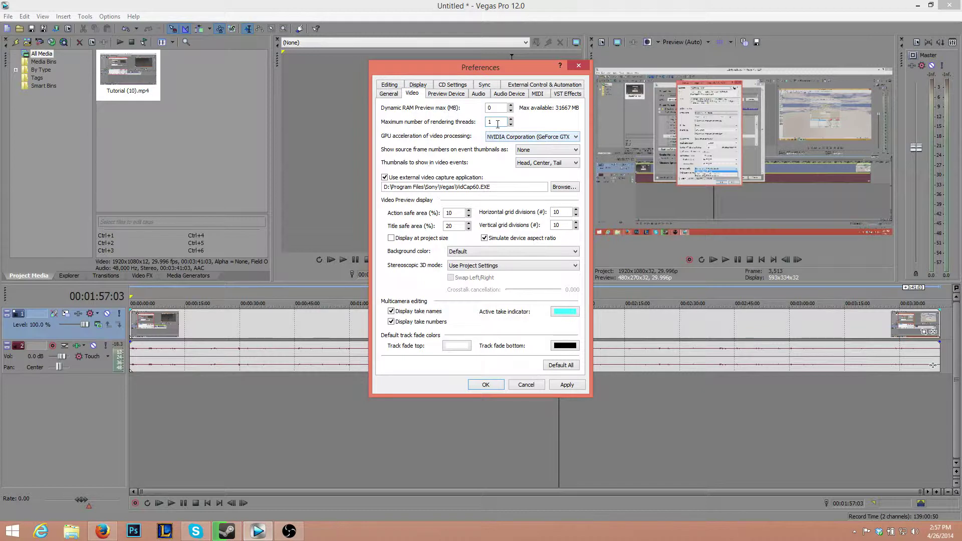
{"action": "left_click_drag", "start_coordinate": [495, 122], "coordinate": [478, 118]}
Apply the video preference changes and return to the timeline
{"action": "left_click", "coordinate": [496, 387]}
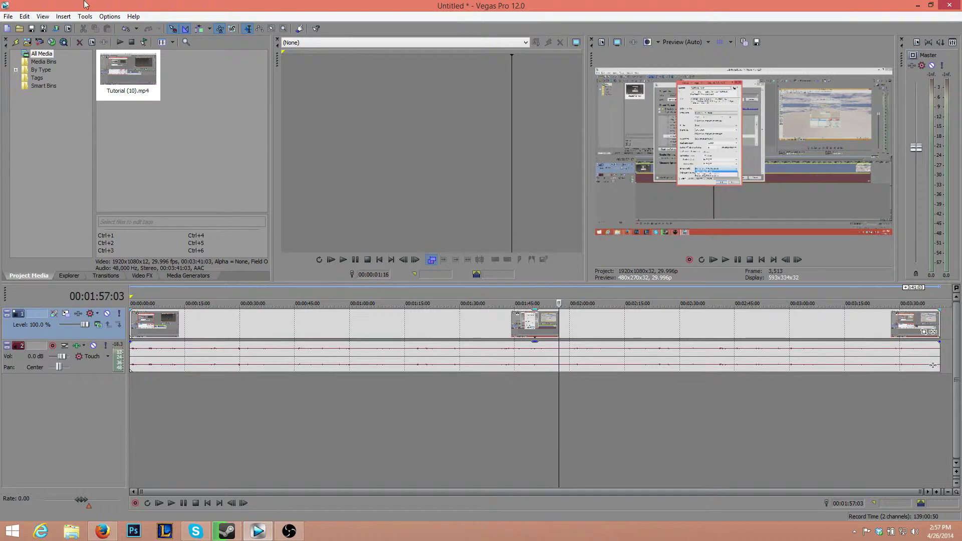
{"action": "left_click", "coordinate": [6, 16]}
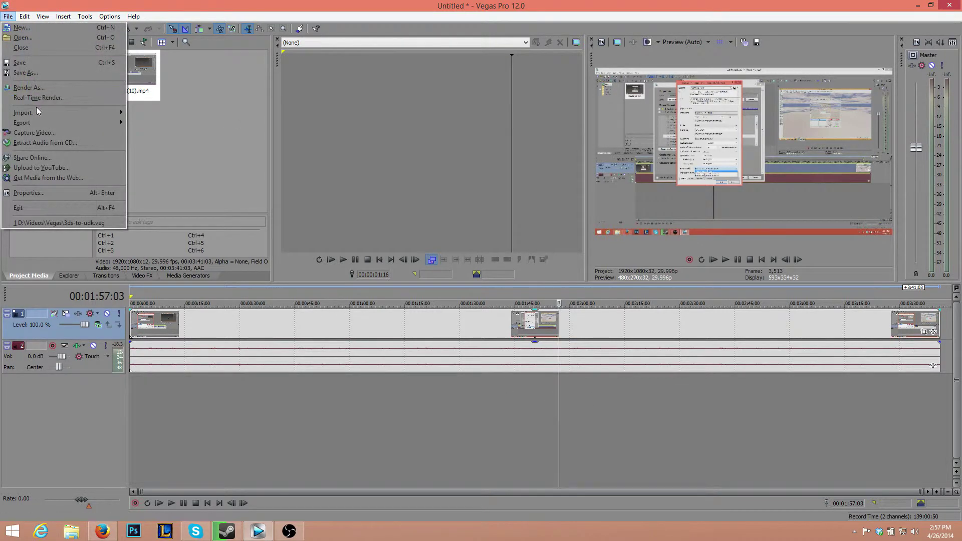
{"action": "left_click", "coordinate": [43, 88]}
Choose the Main YouTube template under MainConcept AVC/AAC, then cancel without rendering
{"action": "left_click", "coordinate": [362, 198]}
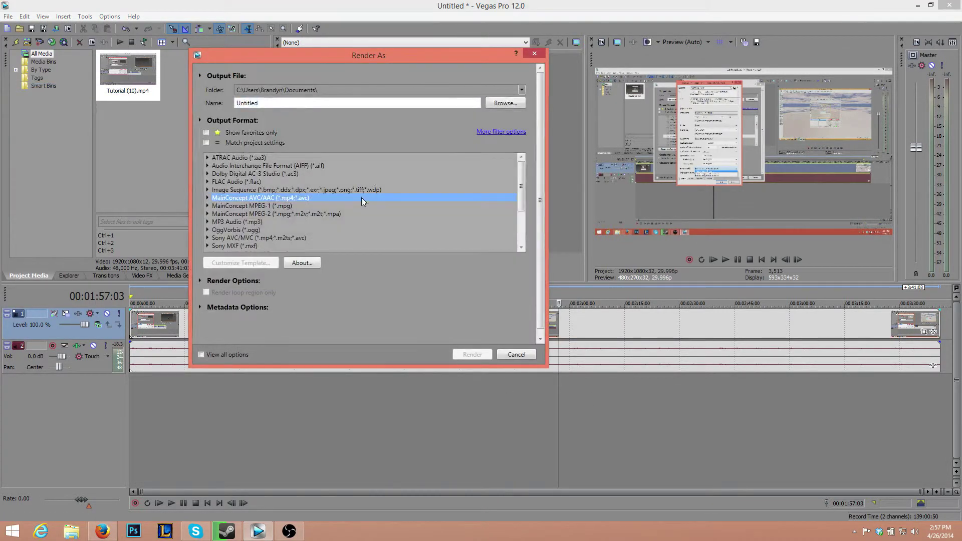
{"action": "left_click", "coordinate": [206, 196]}
{"action": "scroll", "coordinate": [305, 198], "scroll_direction": "down", "scroll_amount": 3}
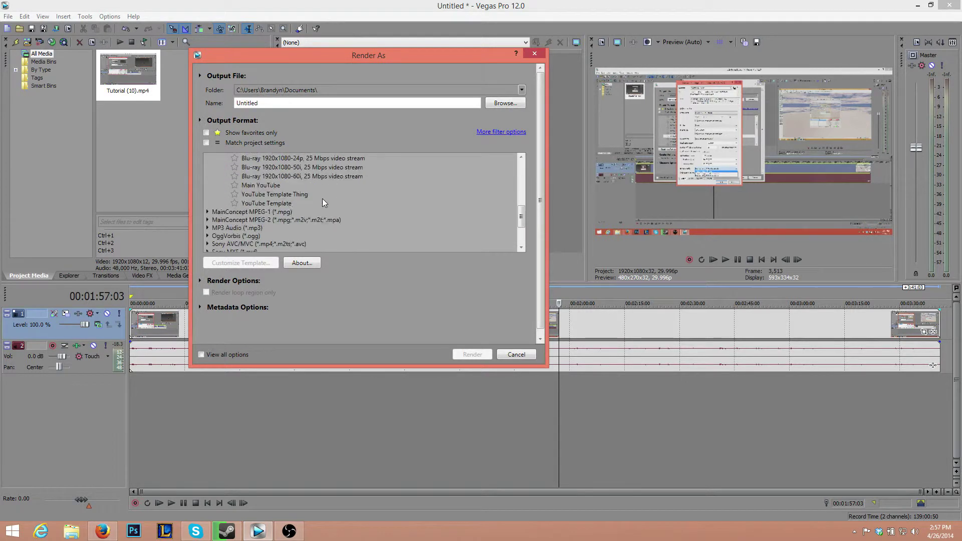
{"action": "left_click", "coordinate": [271, 186]}
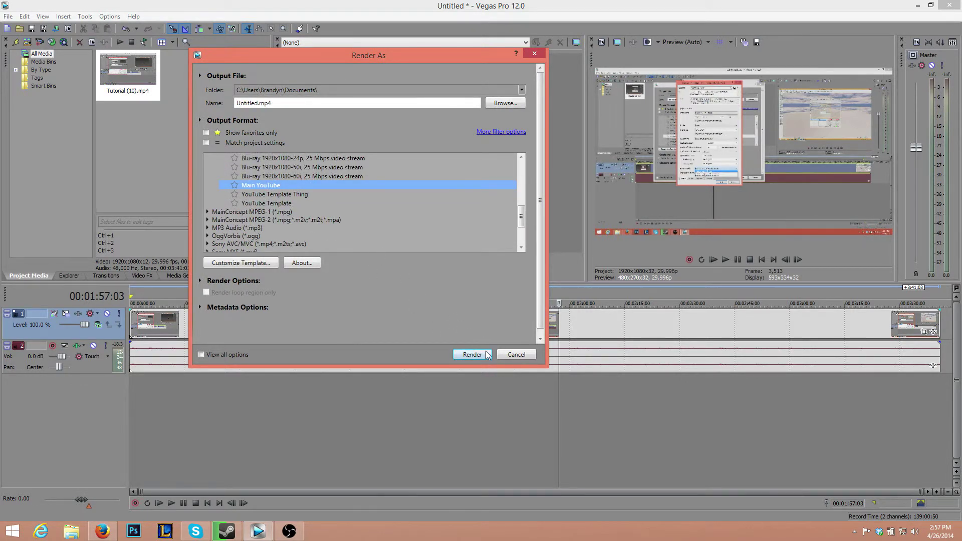
{"action": "left_click", "coordinate": [507, 352]}
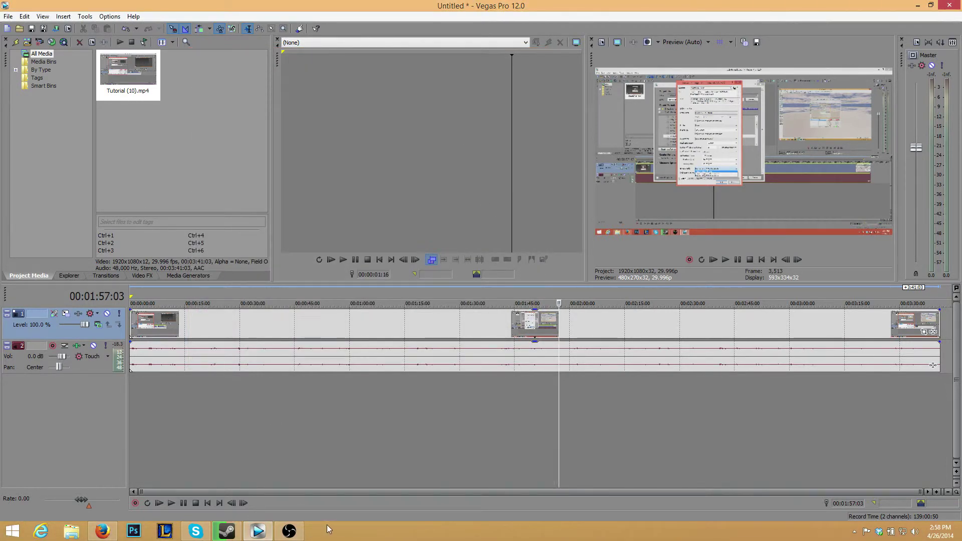
{"action": "mouse_move", "coordinate": [289, 531]}
{"action": "mouse_move", "coordinate": [319, 493]}
{"action": "left_mouse_down"}
{"action": "mouse_move", "coordinate": [429, 503]}
{"action": "mouse_move", "coordinate": [324, 509]}
{"action": "left_mouse_up"}
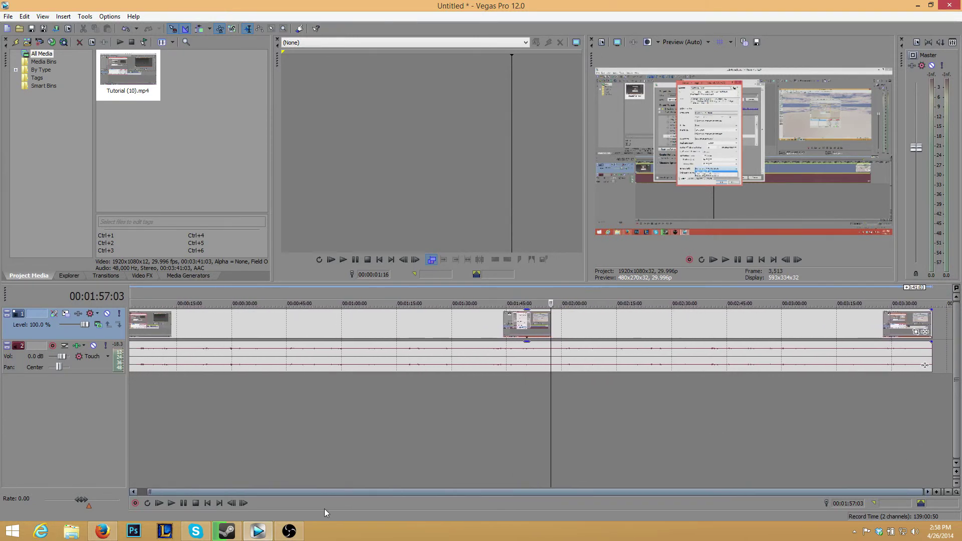